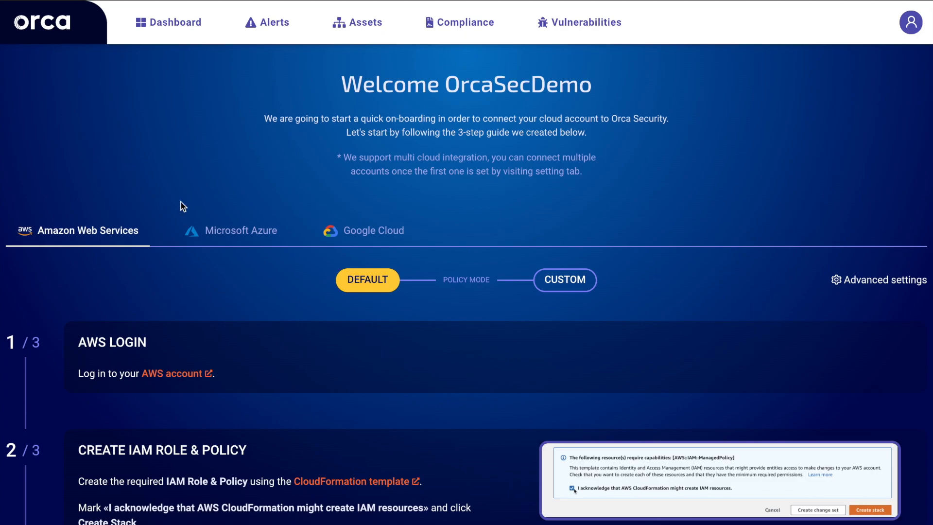
{"action": "scroll", "coordinate": [182, 204], "scroll_direction": "down", "scroll_amount": 3}
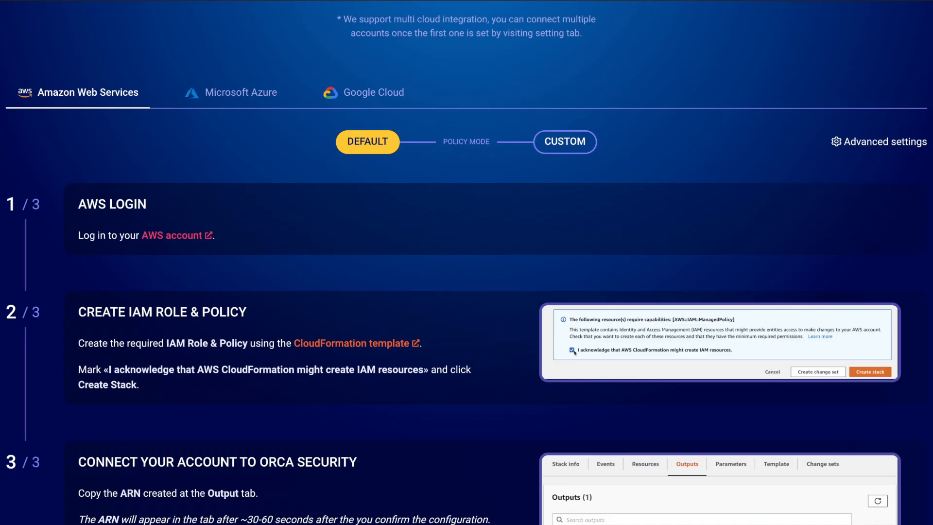
{"action": "scroll", "coordinate": [296, 191], "scroll_direction": "down", "scroll_amount": 2}
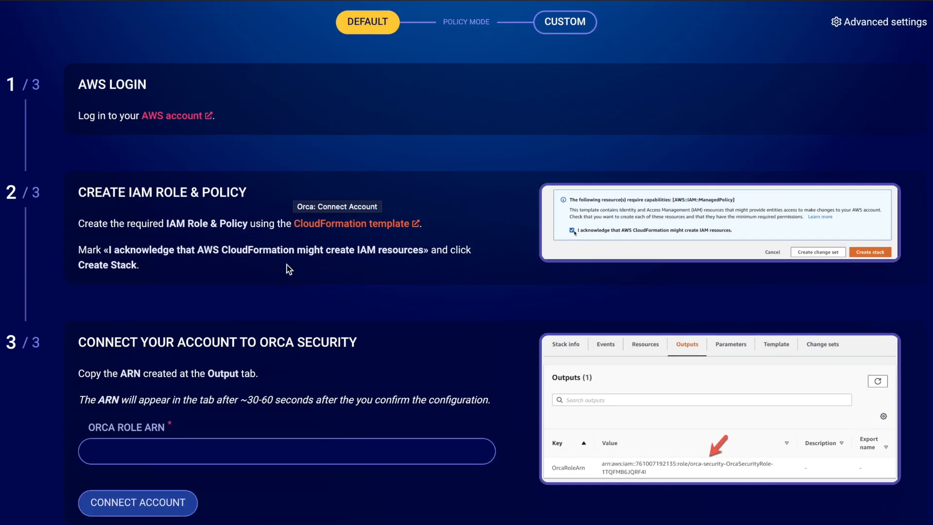
Step: Launch the orca-security stack from Orca's CloudFormation template with the IAM acknowledgement accepted
{"action": "left_click", "coordinate": [330, 224]}
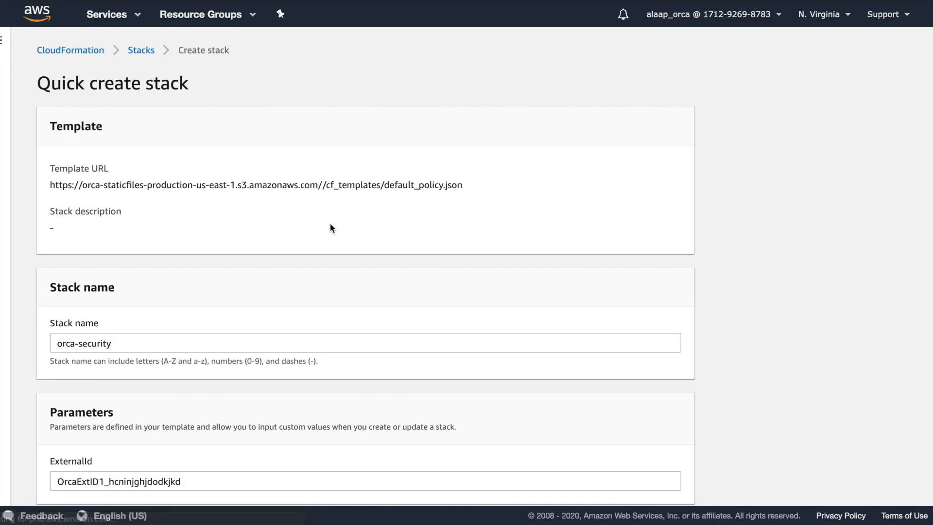
{"action": "scroll", "coordinate": [330, 223], "scroll_direction": "down", "scroll_amount": 3}
{"action": "scroll", "coordinate": [330, 224], "scroll_direction": "down", "scroll_amount": 2}
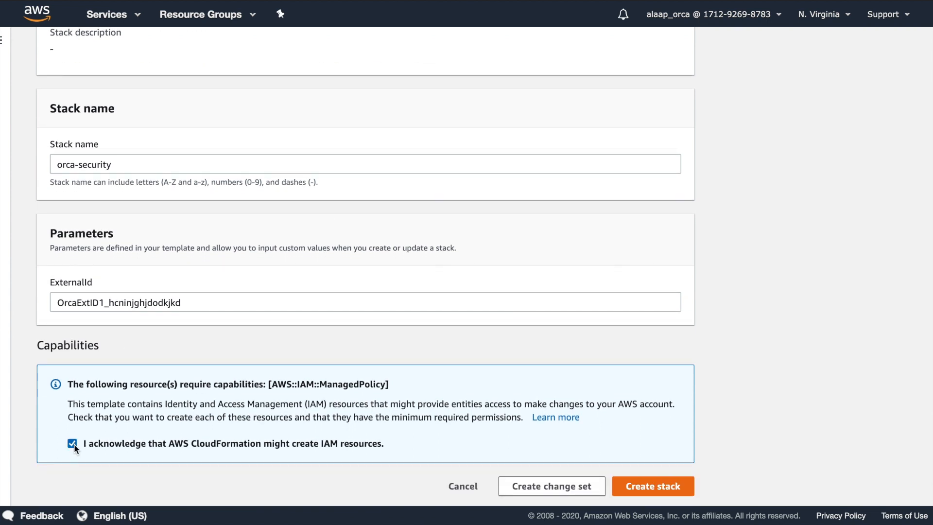
{"action": "left_click", "coordinate": [650, 480]}
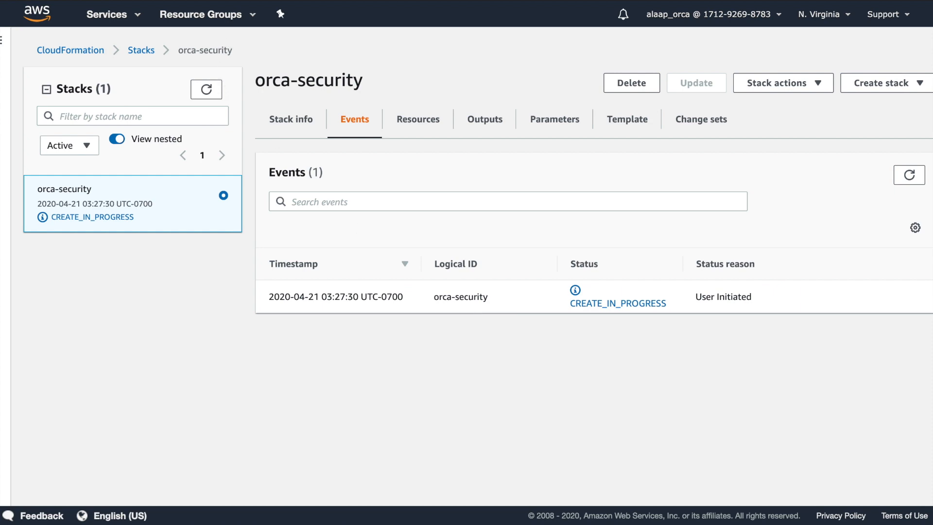
{"action": "key", "text": "ctrl+Tab"}
{"action": "scroll", "coordinate": [297, 291], "scroll_direction": "down", "scroll_amount": 2}
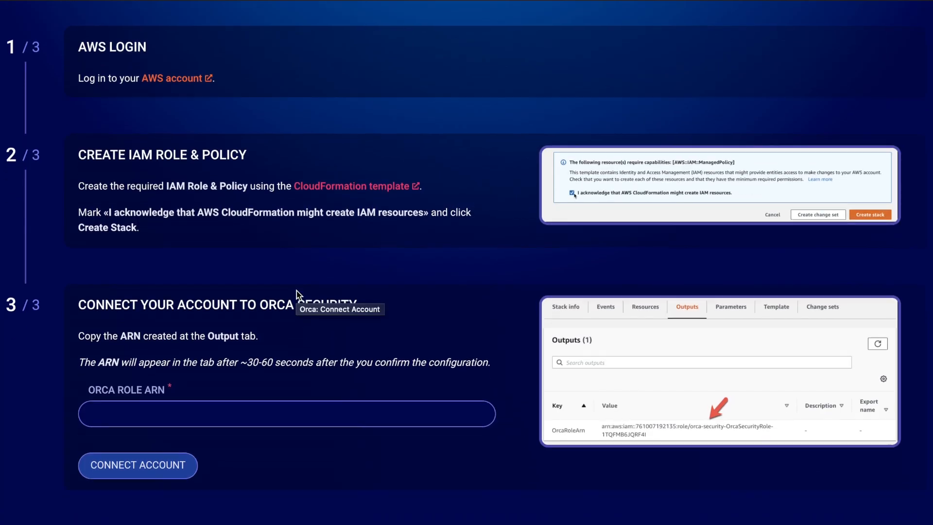
{"action": "scroll", "coordinate": [297, 291], "scroll_direction": "down", "scroll_amount": 1}
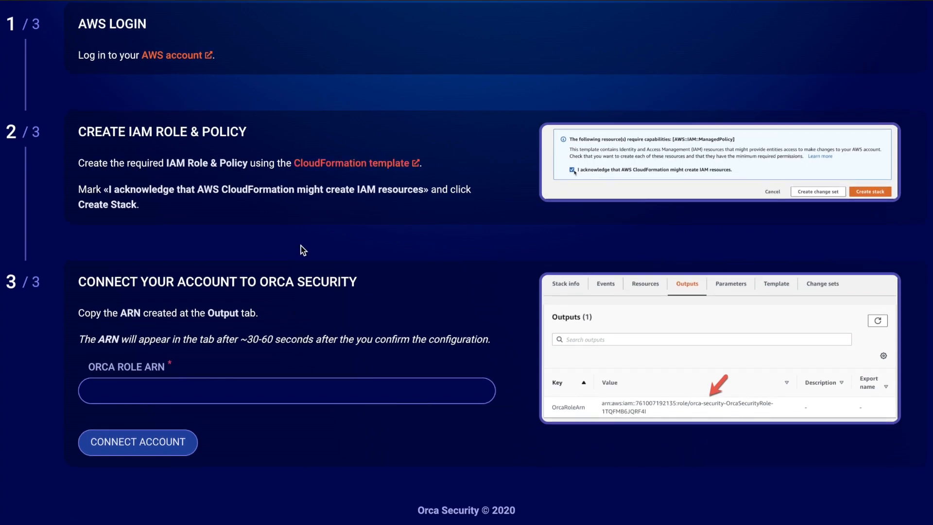
{"action": "key", "text": "ctrl+Tab"}
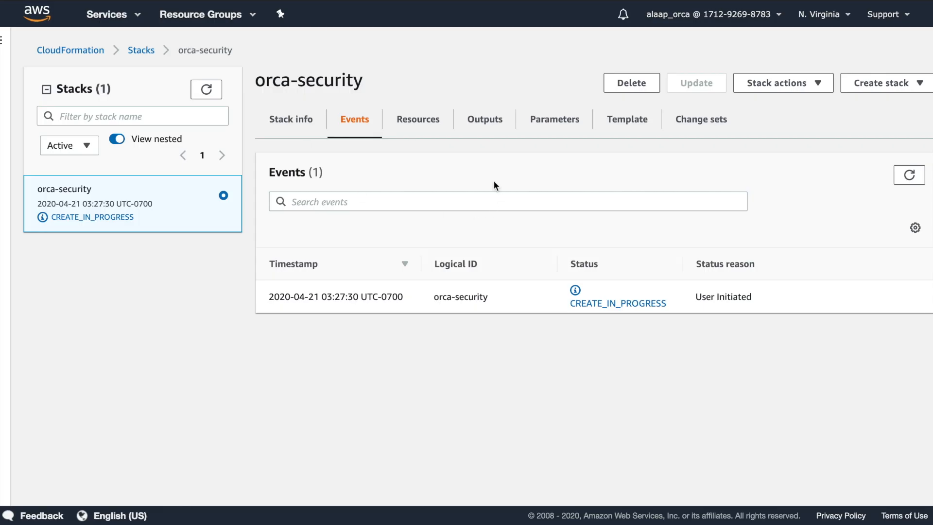
Step: Refresh the stack's Outputs until CREATE_COMPLETE and select the OrcaRoleArn value
{"action": "left_click", "coordinate": [485, 119]}
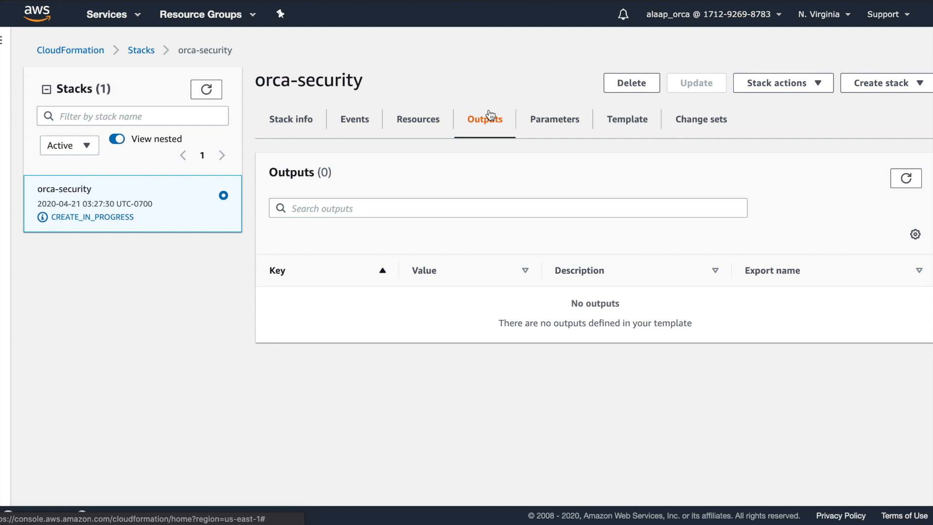
{"action": "left_click", "coordinate": [490, 113]}
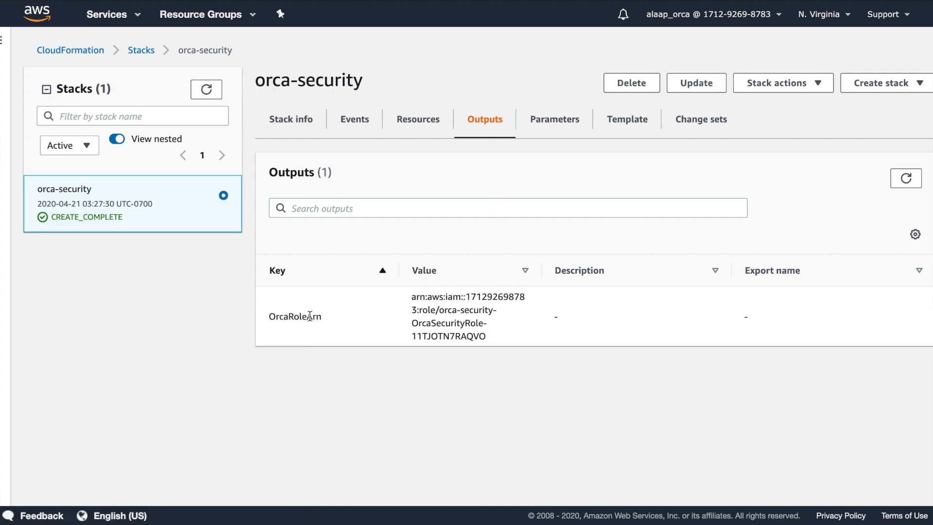
{"action": "mouse_move", "coordinate": [412, 296]}
{"action": "left_mouse_down"}
{"action": "mouse_move", "coordinate": [461, 312]}
{"action": "mouse_move", "coordinate": [492, 335]}
{"action": "left_mouse_up"}
Step: Paste the copied OrcaRoleArn into Orca's ORCA ROLE ARN field and connect the AWS account
{"action": "key", "text": "ctrl+c"}
{"action": "key", "text": "alt+Tab"}
{"action": "left_click", "coordinate": [191, 387]}
{"action": "key", "text": "ctrl+v"}
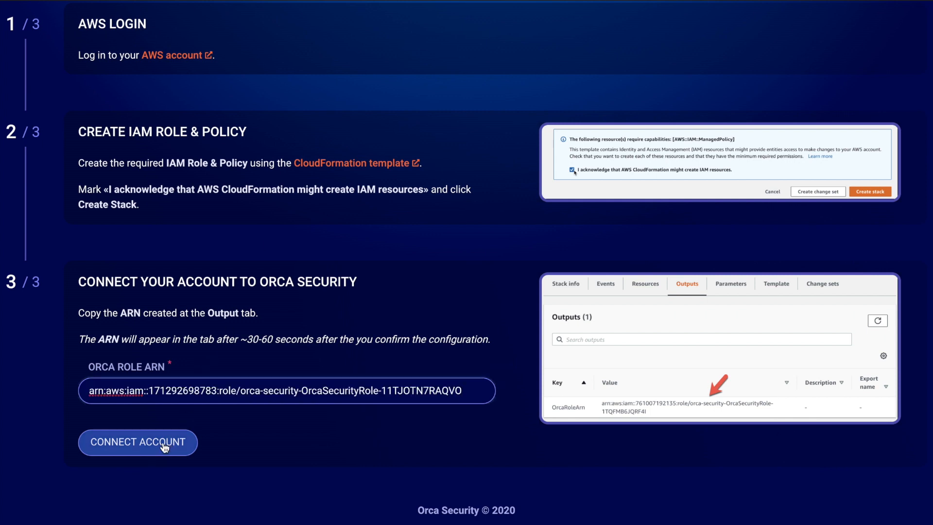
{"action": "left_click", "coordinate": [165, 446]}
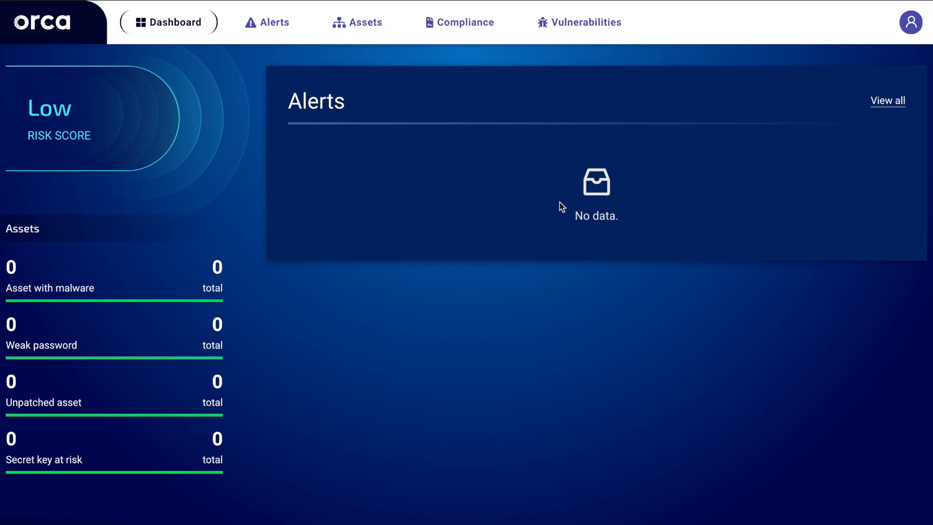
{"action": "scroll", "coordinate": [339, 280], "scroll_direction": "down", "scroll_amount": 3}
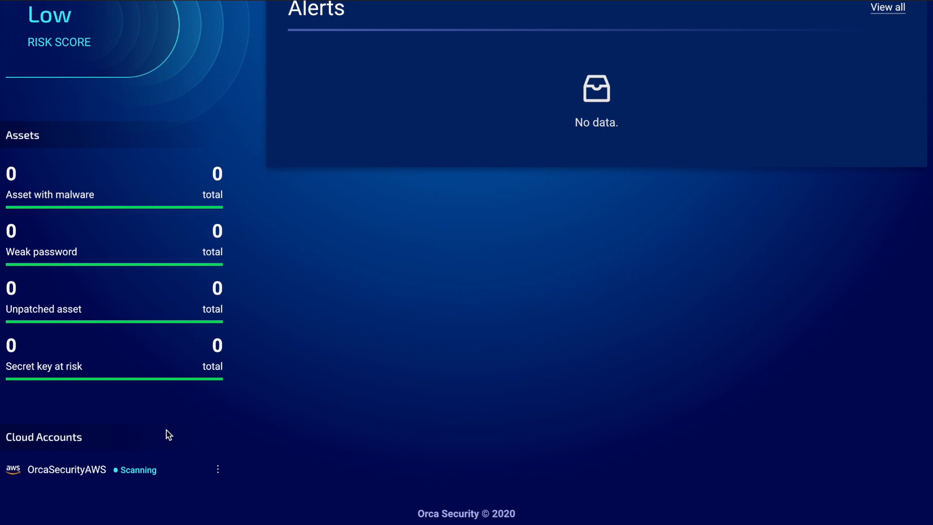